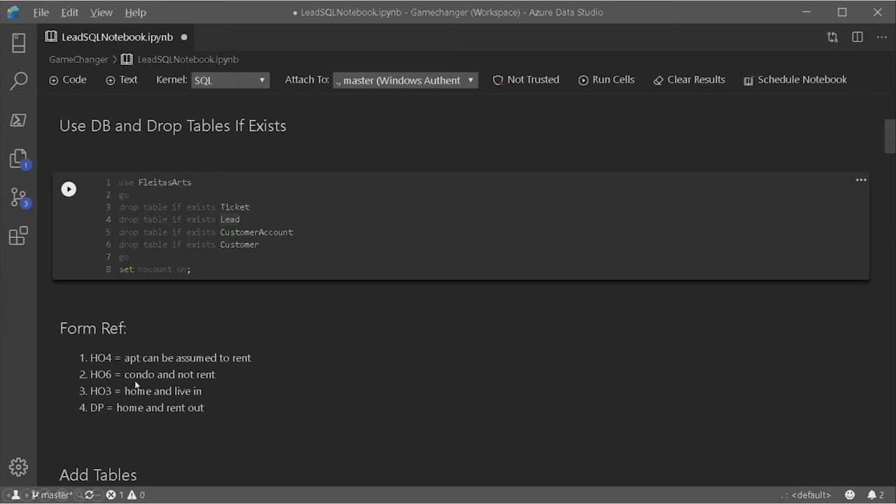
# Review LeadSQLNotebook's cells for dropping and creating tables, the inserted data, the DeleteLead and AddLead procedures, and the credentials.
pyautogui.scroll(-5, 135, 382)
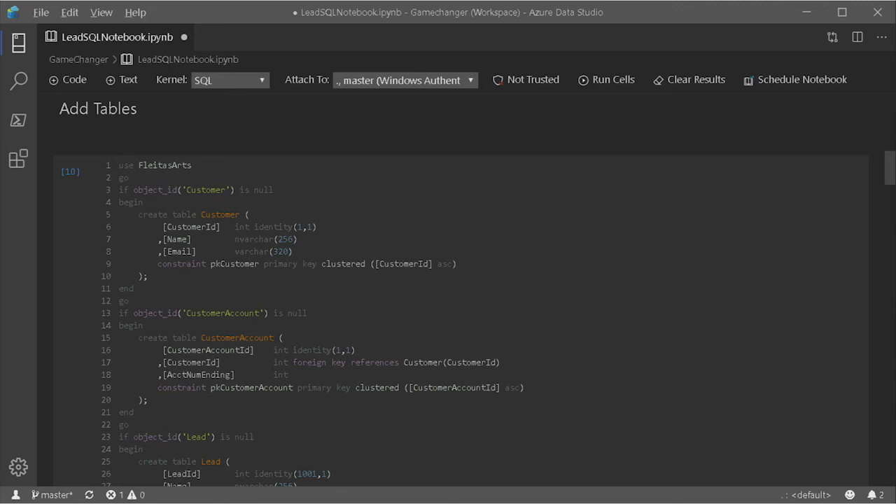
pyautogui.scroll(-7, 462, 315)
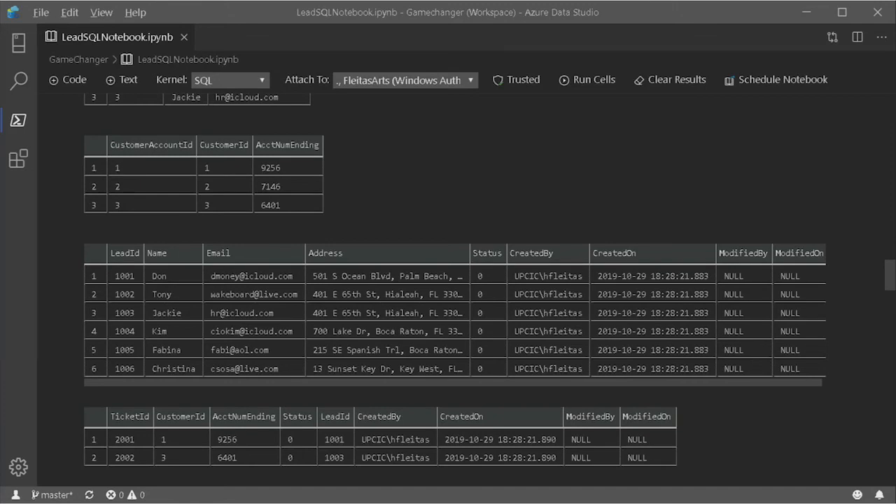
pyautogui.scroll(-6, 460, 290)
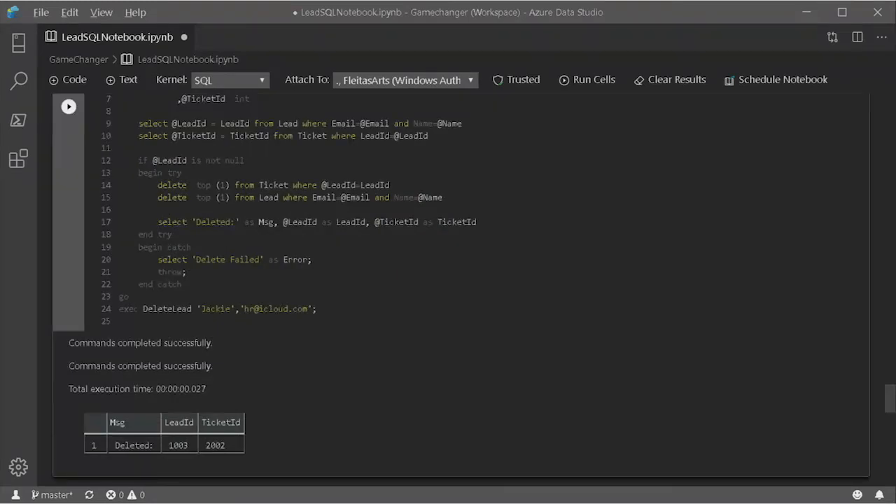
pyautogui.scroll(-5, 459, 287)
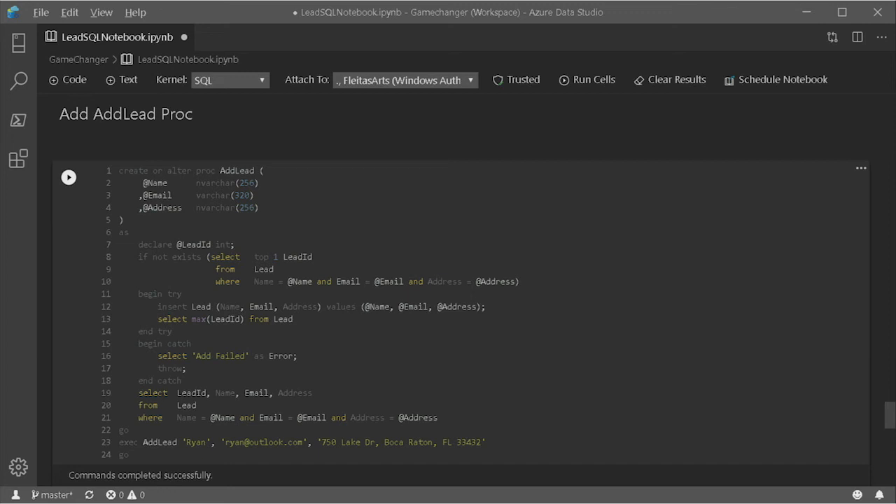
pyautogui.scroll(-5, 462, 280)
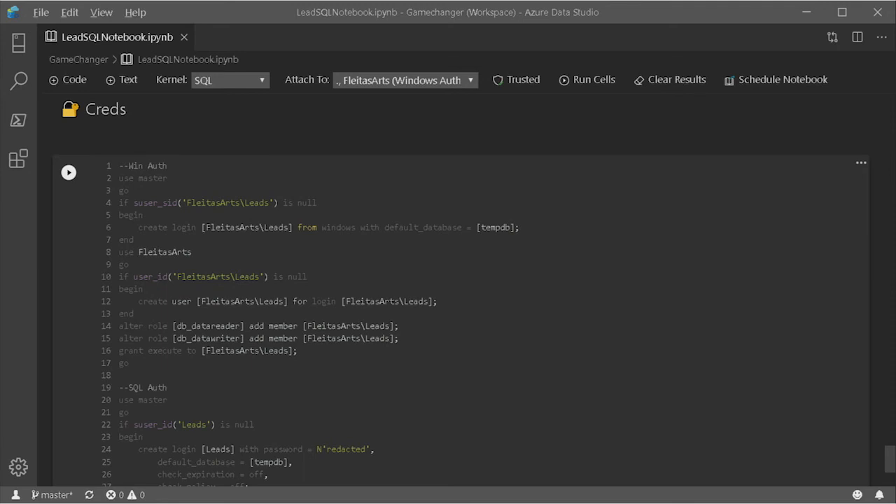
pyautogui.scroll(-2, 462, 294)
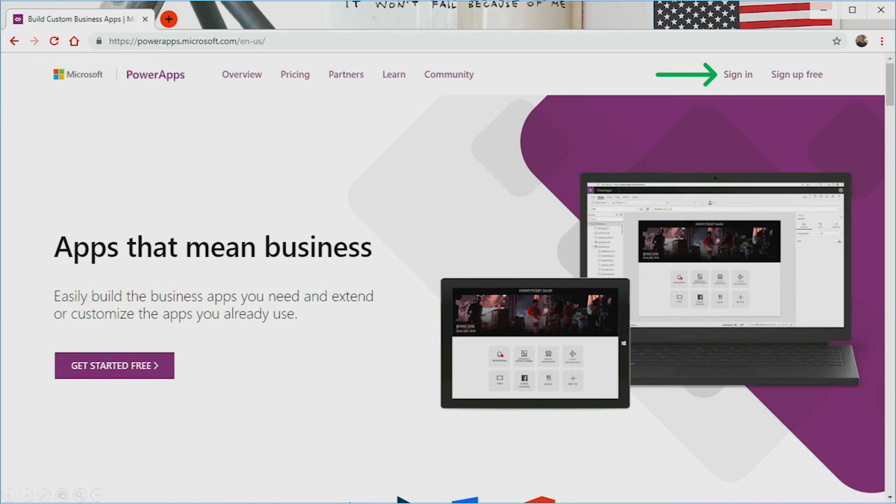
# Sign in to PowerApps with the existing account and save the app to the cloud as Leads.
pyautogui.click(755, 81)
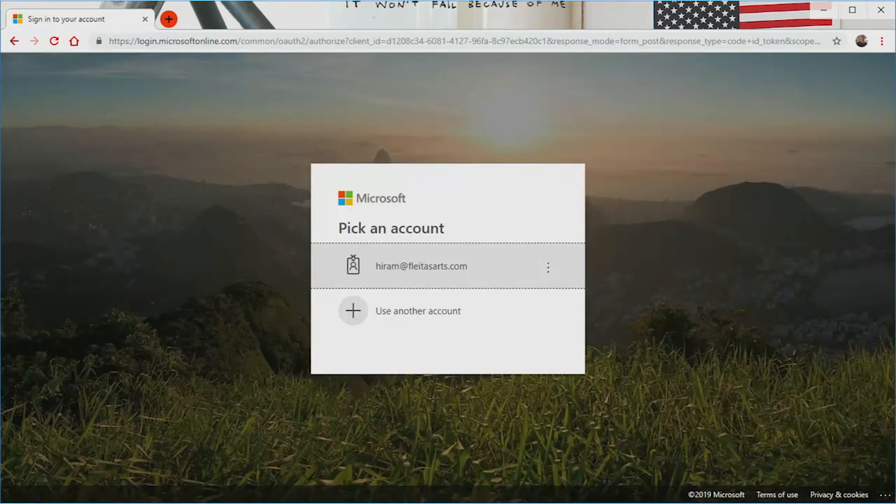
pyautogui.press('Return')
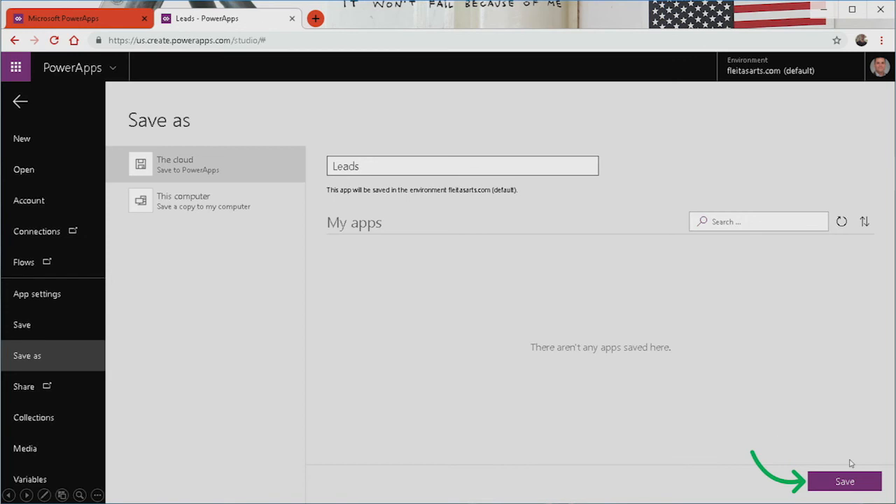
pyautogui.click(849, 480)
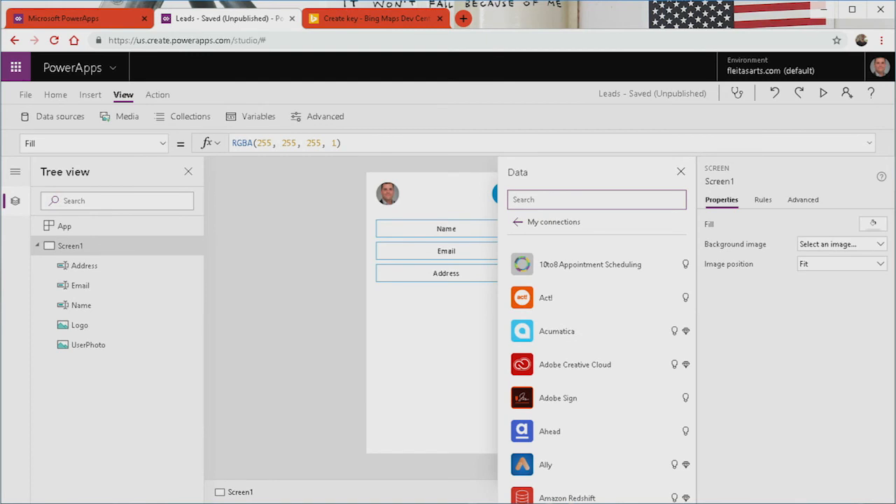
# Search the app's data connectors for bing and copy the PowerApps Leads key from the Bing Maps Dev Center.
pyautogui.write('bingmapsportal.com/announcement')
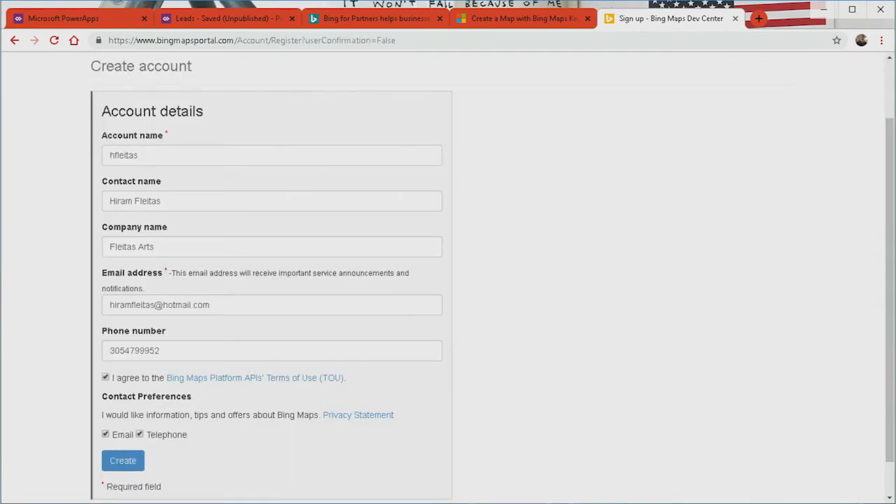
pyautogui.click(145, 148)
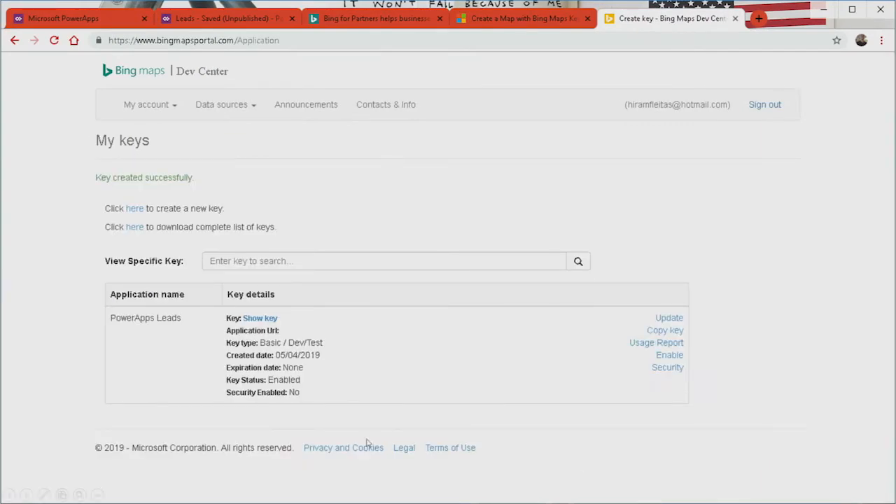
pyautogui.click(665, 327)
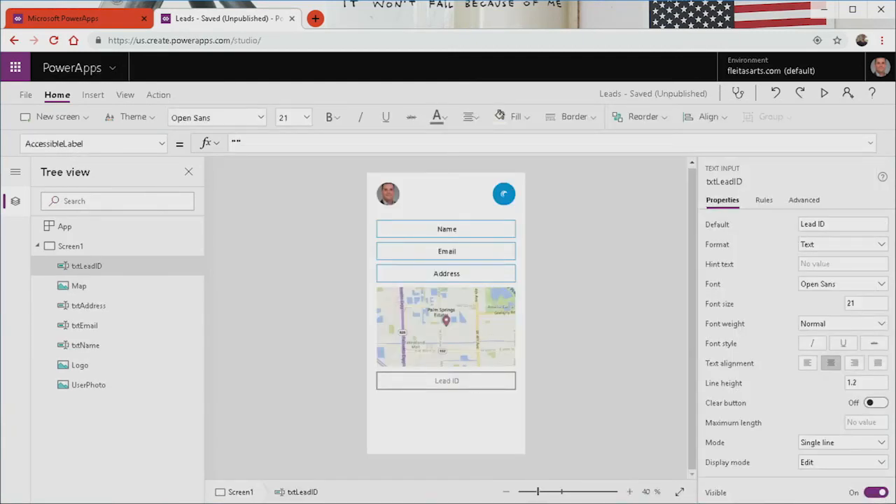
pyautogui.click(80, 365)
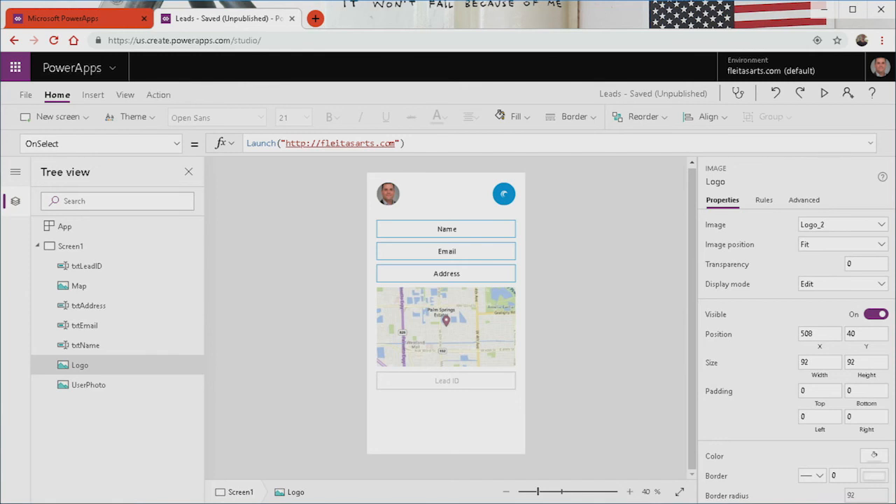
pyautogui.press('Right')
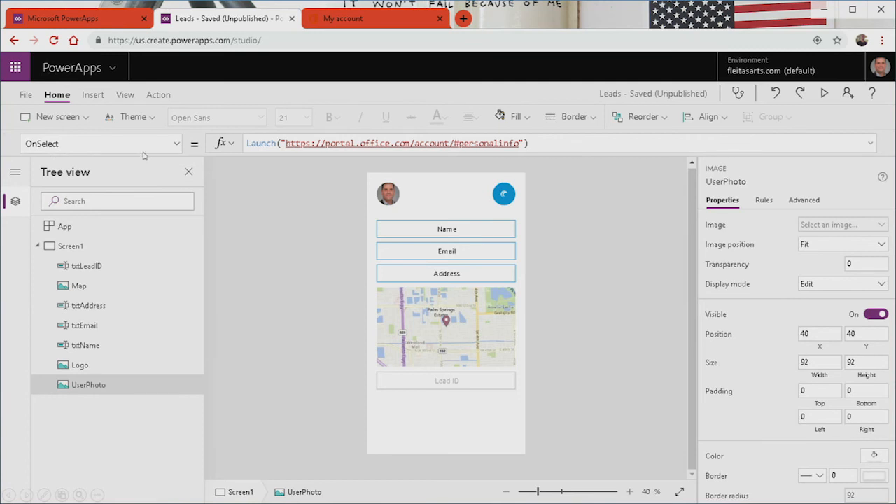
# Insert a button named btnAdd with the text Add below the Lead ID field.
pyautogui.press('Right')
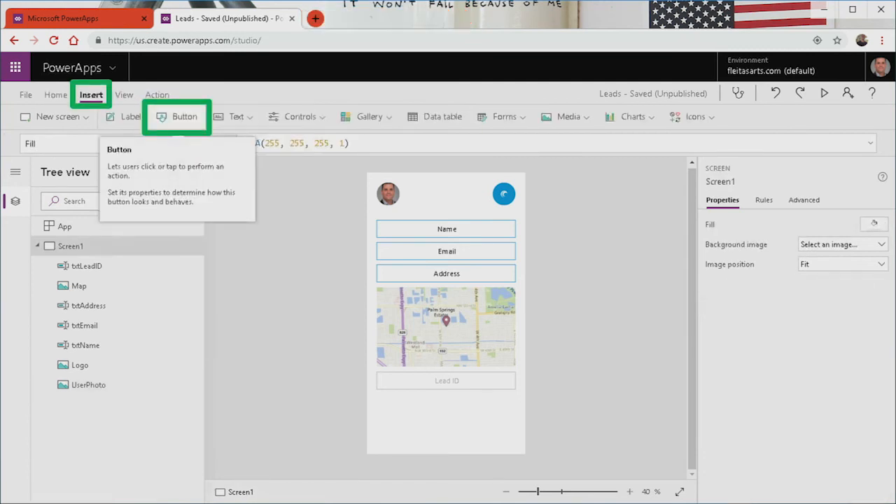
pyautogui.press('Right')
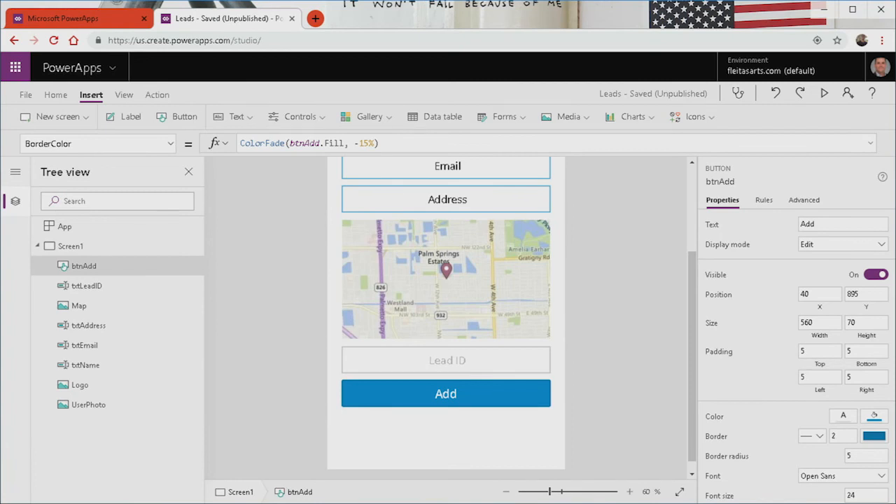
# Select the link icon in Office UI Fabric Icons and insert a rectangle on the app's Home screen.
pyautogui.press('Right')
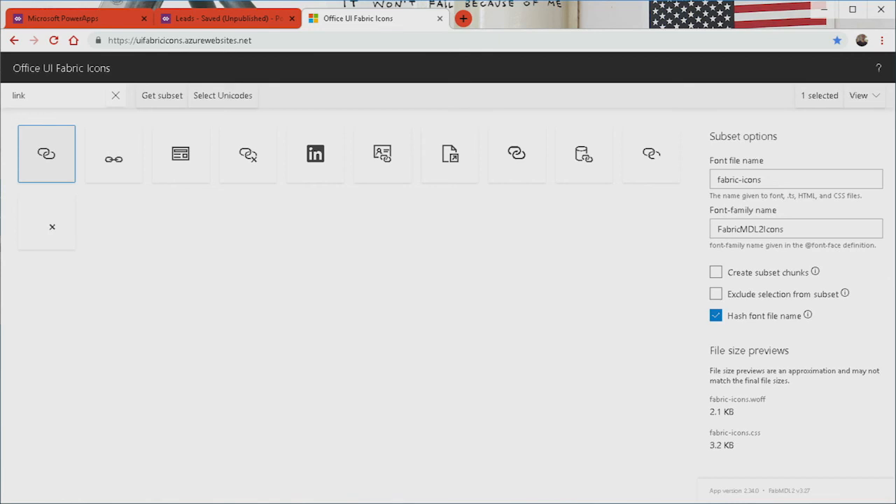
pyautogui.hotkey('ctrl', 'w')
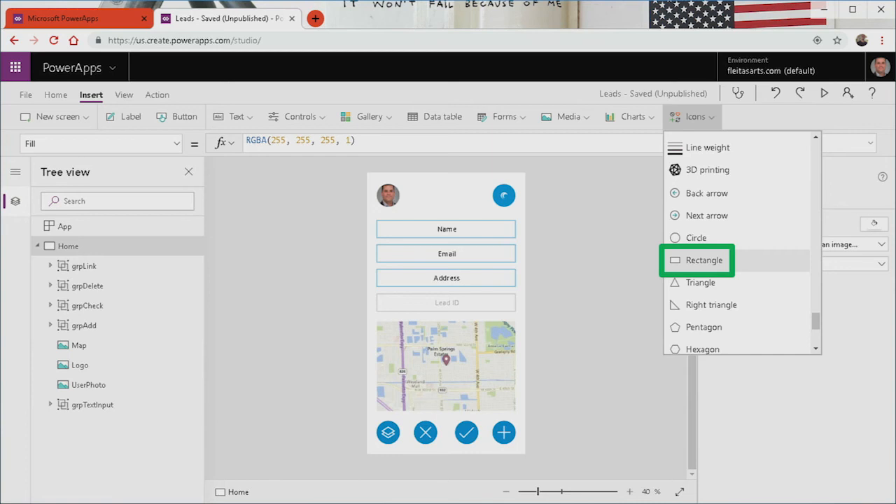
pyautogui.click(703, 259)
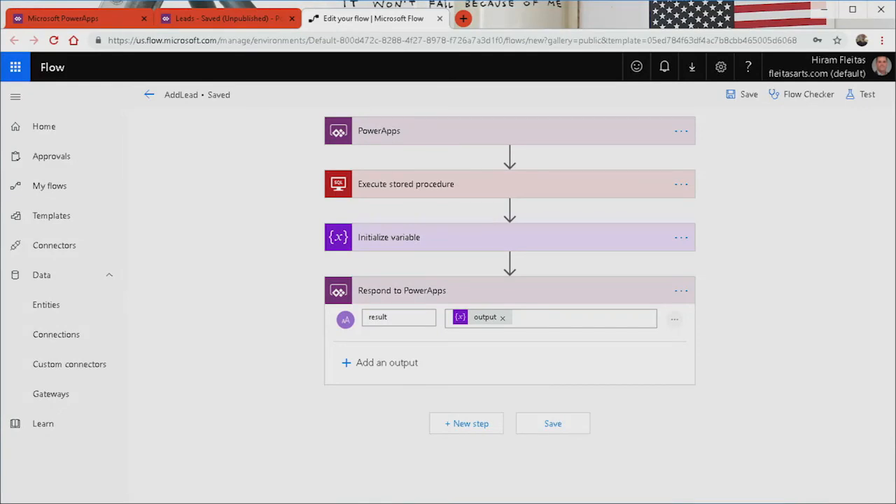
# Review the AddLead flow's details, and test the CheckLead flow with data from its latest successful run, expanding the PowerApps trigger.
pyautogui.click(371, 324)
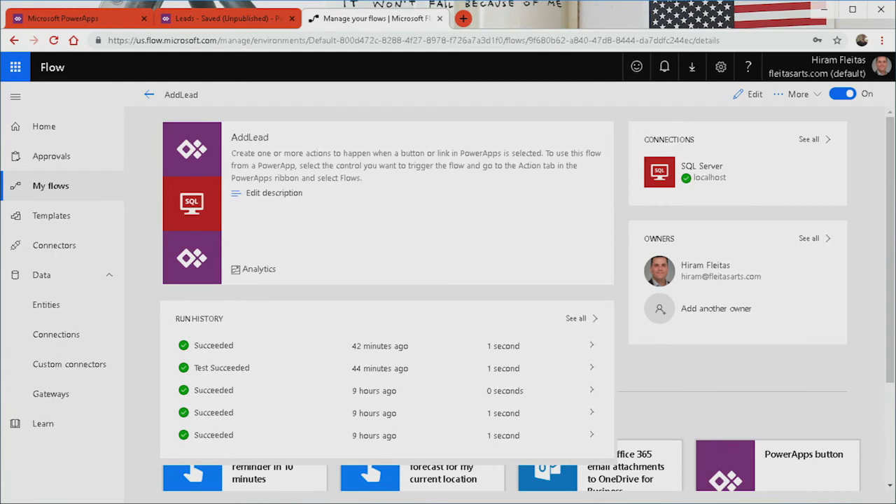
pyautogui.hotkey('ctrl', 'w')
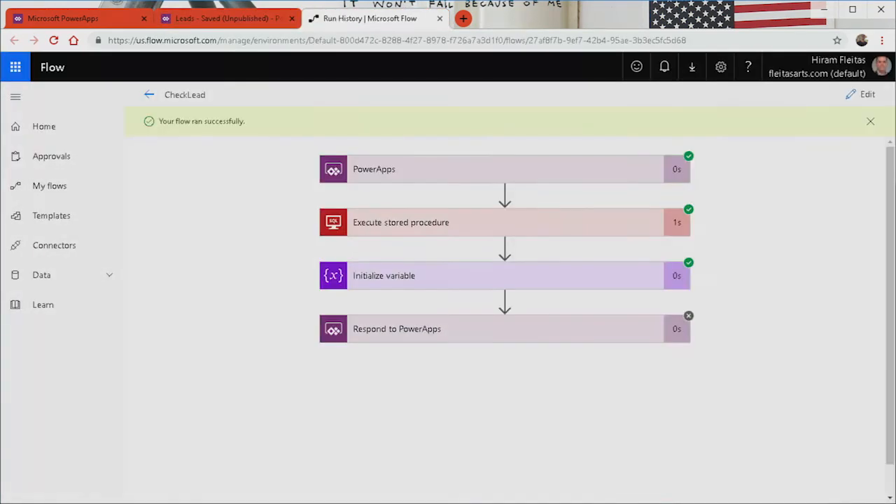
pyautogui.click(504, 169)
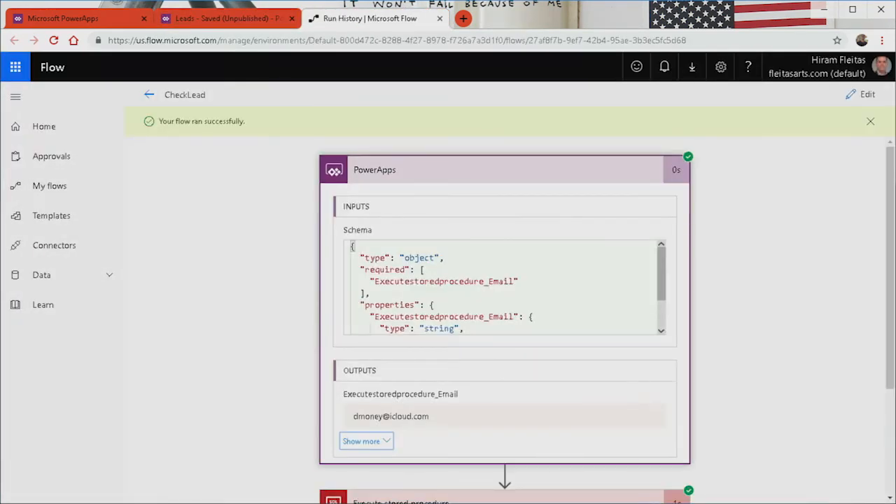
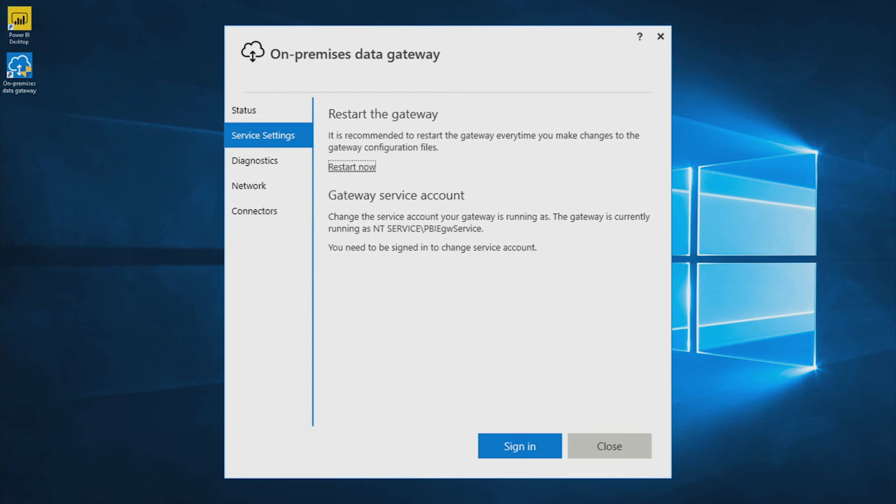
# Open the Diagnostics settings of the on-premises data gateway.
pyautogui.click(255, 160)
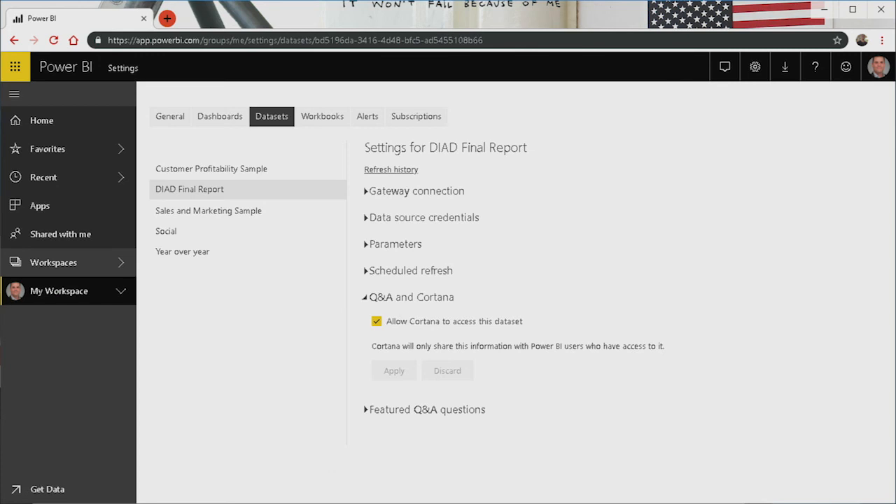
# Replace the Windows search query with "year over year" to look up the matching Power BI report content.
pyautogui.press('Right')
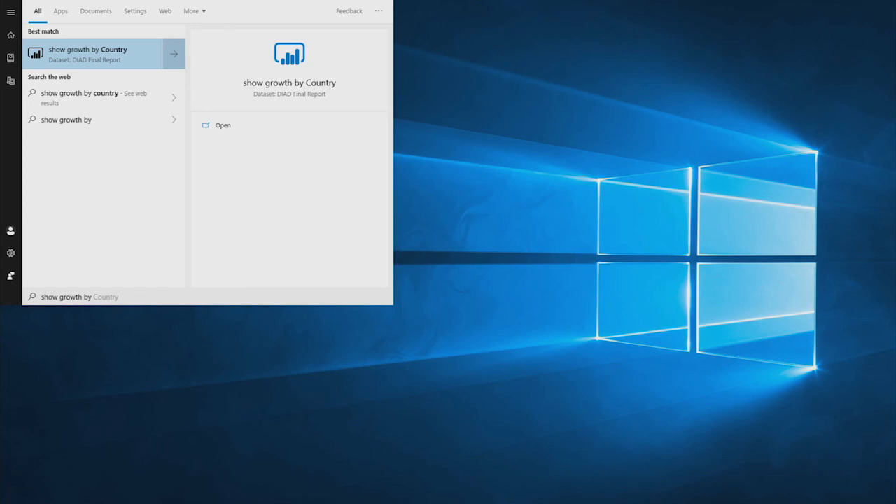
pyautogui.press('BackSpace')
pyautogui.press('BackSpace')
pyautogui.press('BackSpace')
pyautogui.press('BackSpace')
pyautogui.press('BackSpace')
pyautogui.press('BackSpace')
pyautogui.press('BackSpace')
pyautogui.press('BackSpace')
pyautogui.press('BackSpace')
pyautogui.write('year over year')
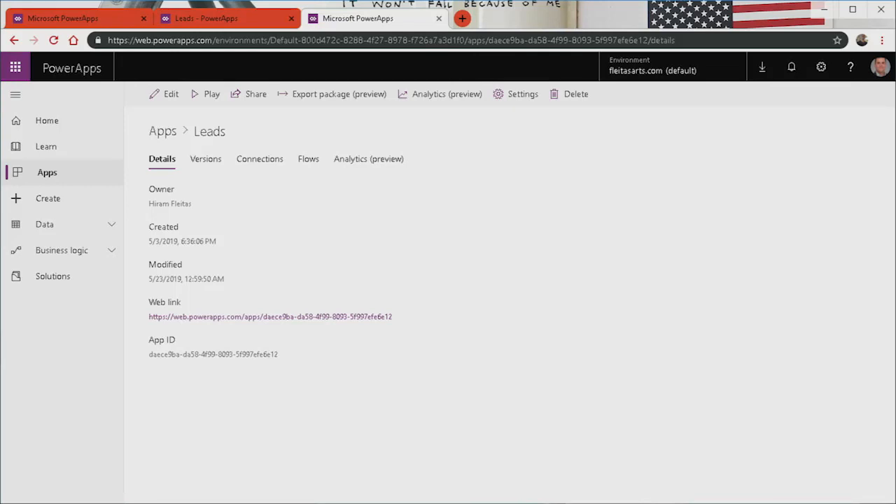
# View the Leads app's versions in PowerApps, and open the list of flows under business logic.
pyautogui.click(205, 159)
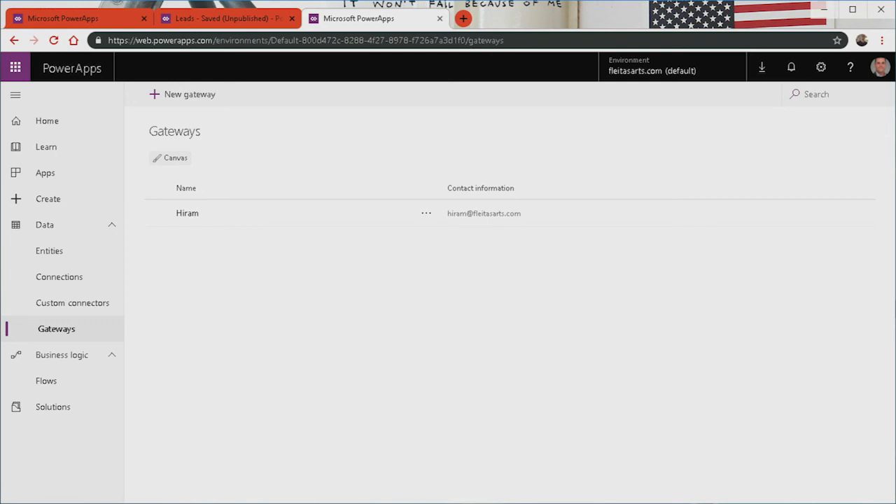
pyautogui.click(47, 380)
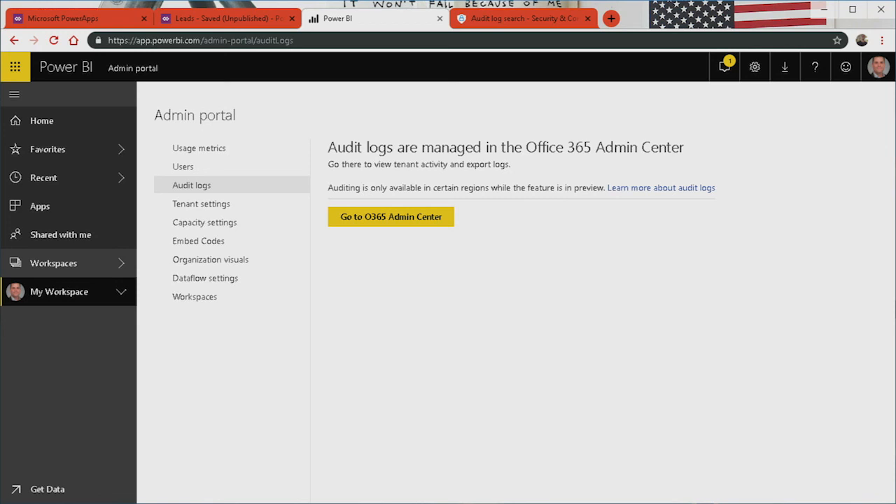
# Review the PowerApps activities in the Office 365 audit log search, the Edited Flow alert policy settings, and the Microsoft 365 security and compliance pages.
pyautogui.hotkey('ctrl', 'Tab')
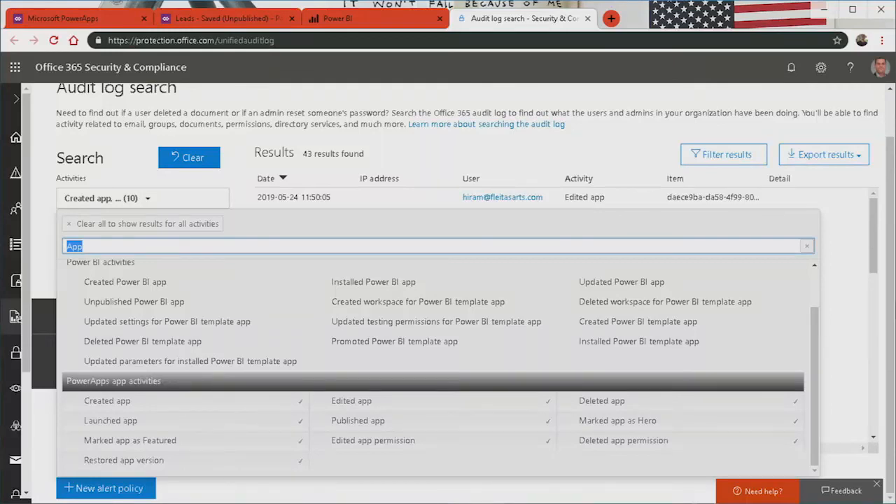
pyautogui.press('Escape')
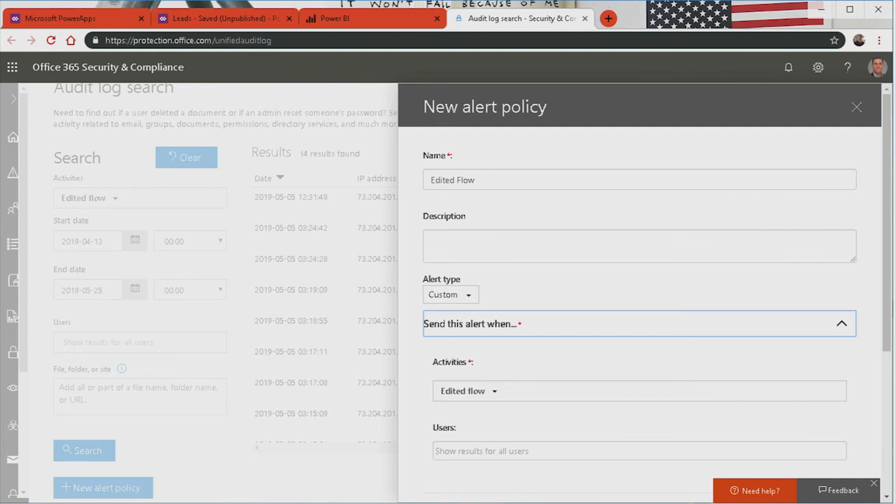
pyautogui.scroll(-5, 639, 315)
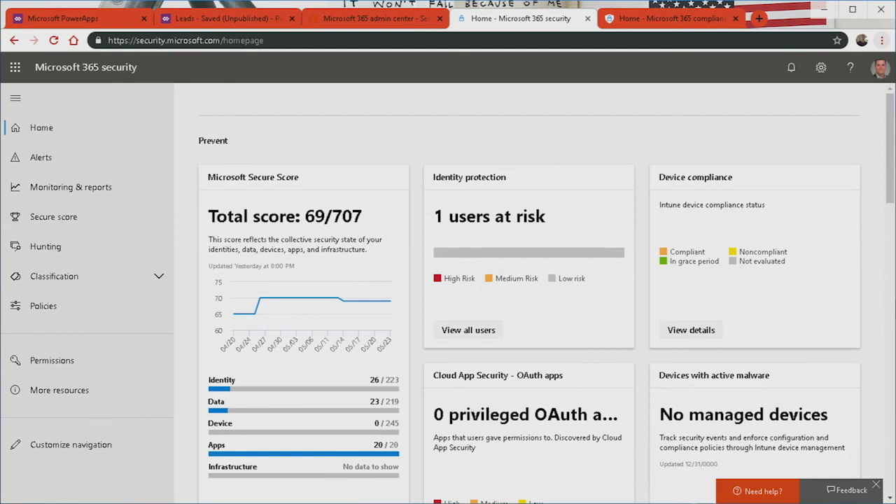
pyautogui.hotkey('ctrl', 'Tab')
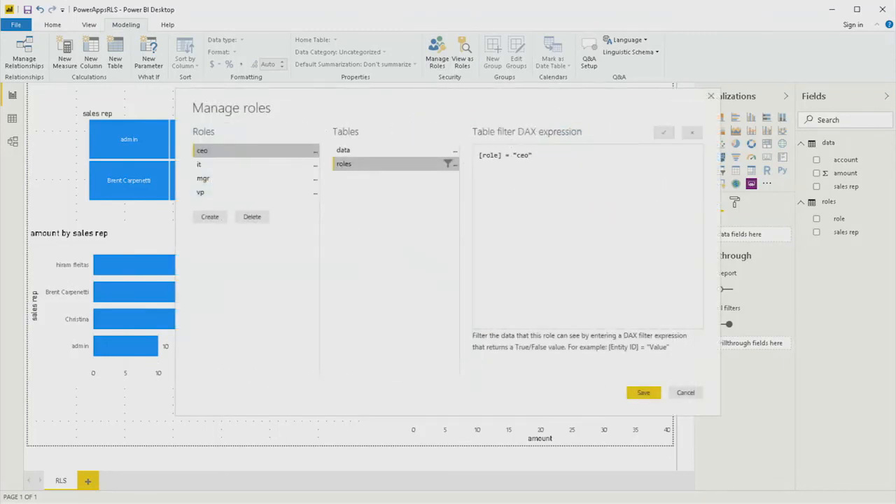
# Review the table filter DAX expressions of the it, mgr and vp roles in Power BI Desktop.
pyautogui.click(203, 164)
pyautogui.click(203, 178)
pyautogui.click(201, 191)
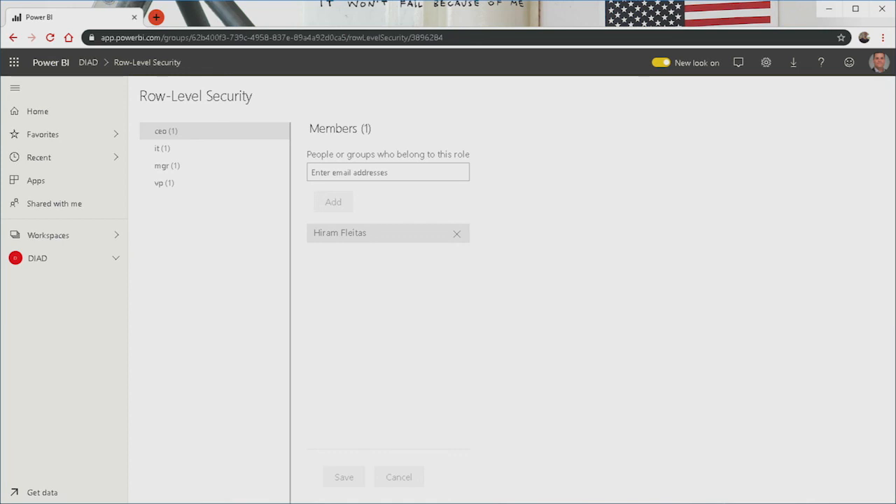
# Check the members assigned to the it, mgr and vp roles in the Power BI service's row-level security.
pyautogui.click(162, 148)
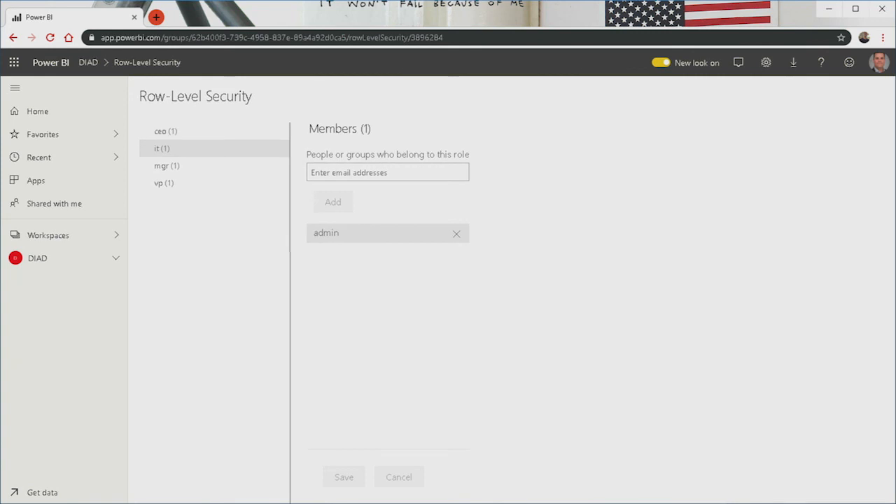
pyautogui.click(166, 166)
pyautogui.click(163, 183)
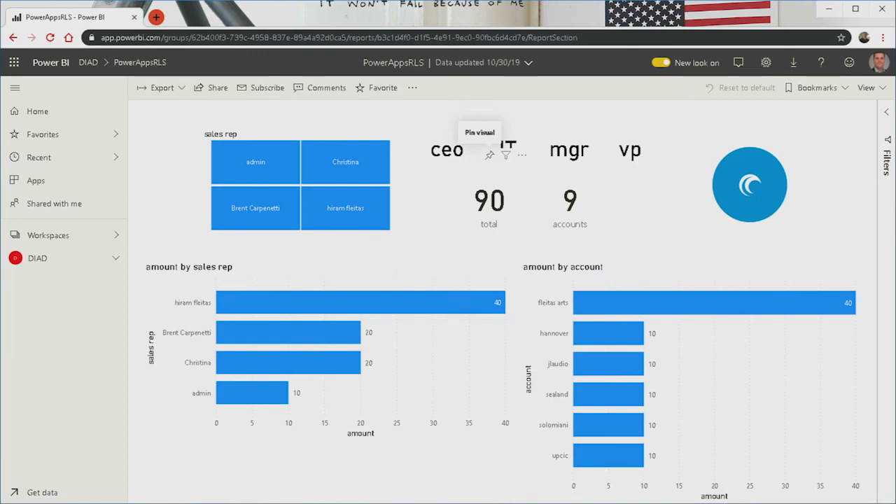
# Pin the total card from the PowerAppsRLS report to a new dashboard named PowerAppsRLS.
pyautogui.click(489, 154)
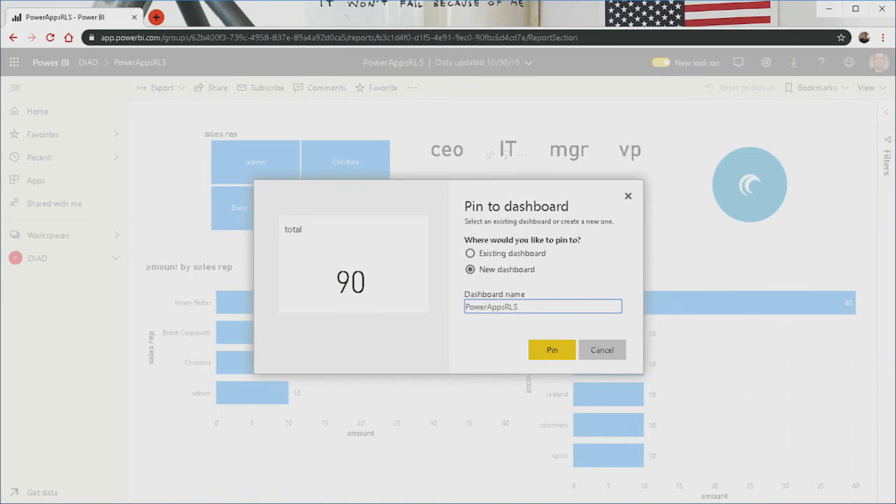
pyautogui.click(551, 349)
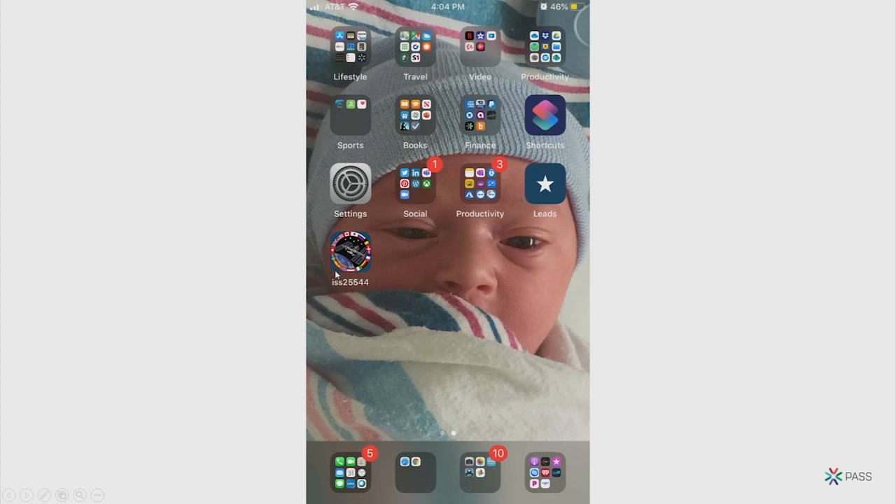
# Open the iss25544 app from the phone's home screen to view the space station's position on the map.
pyautogui.click(349, 252)
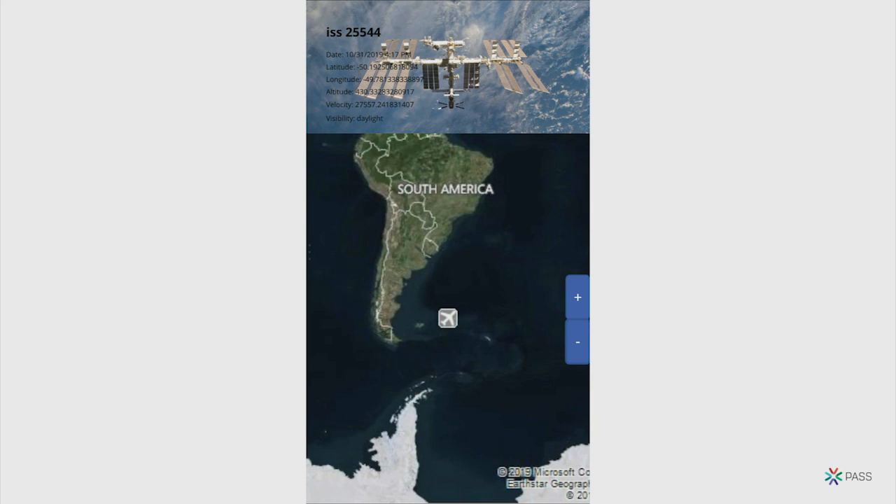
pyautogui.press('Right')
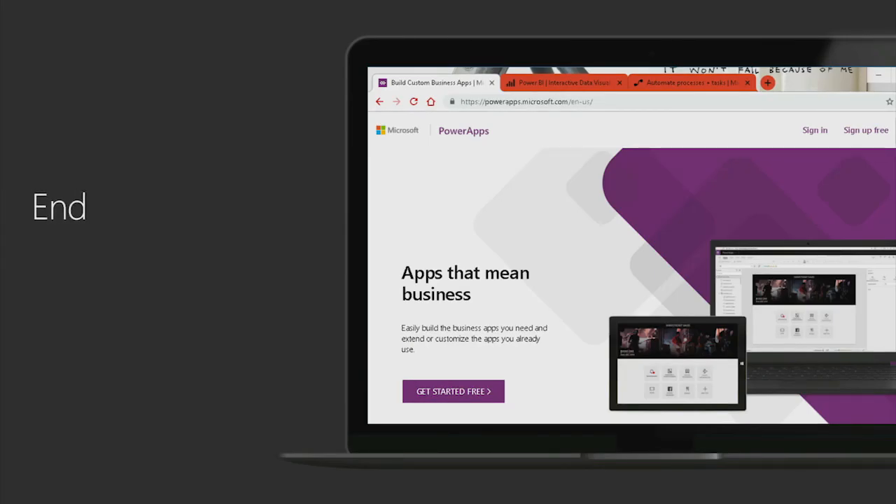
pyautogui.press('Right')
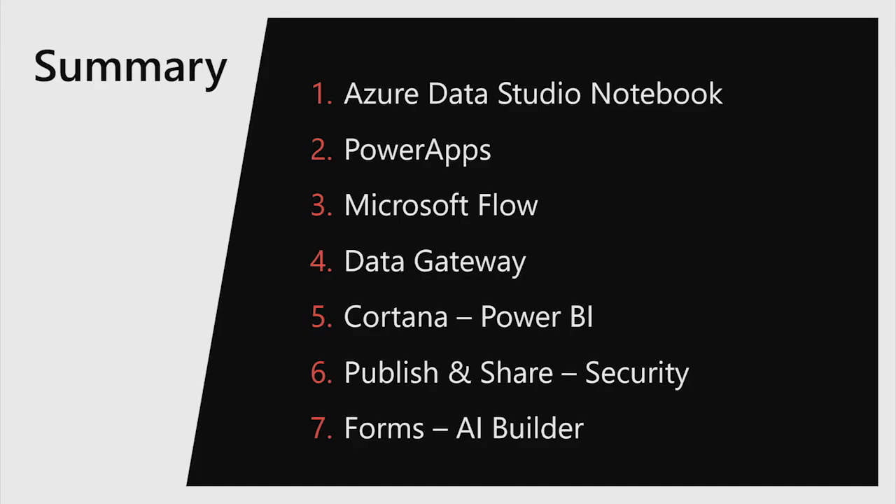